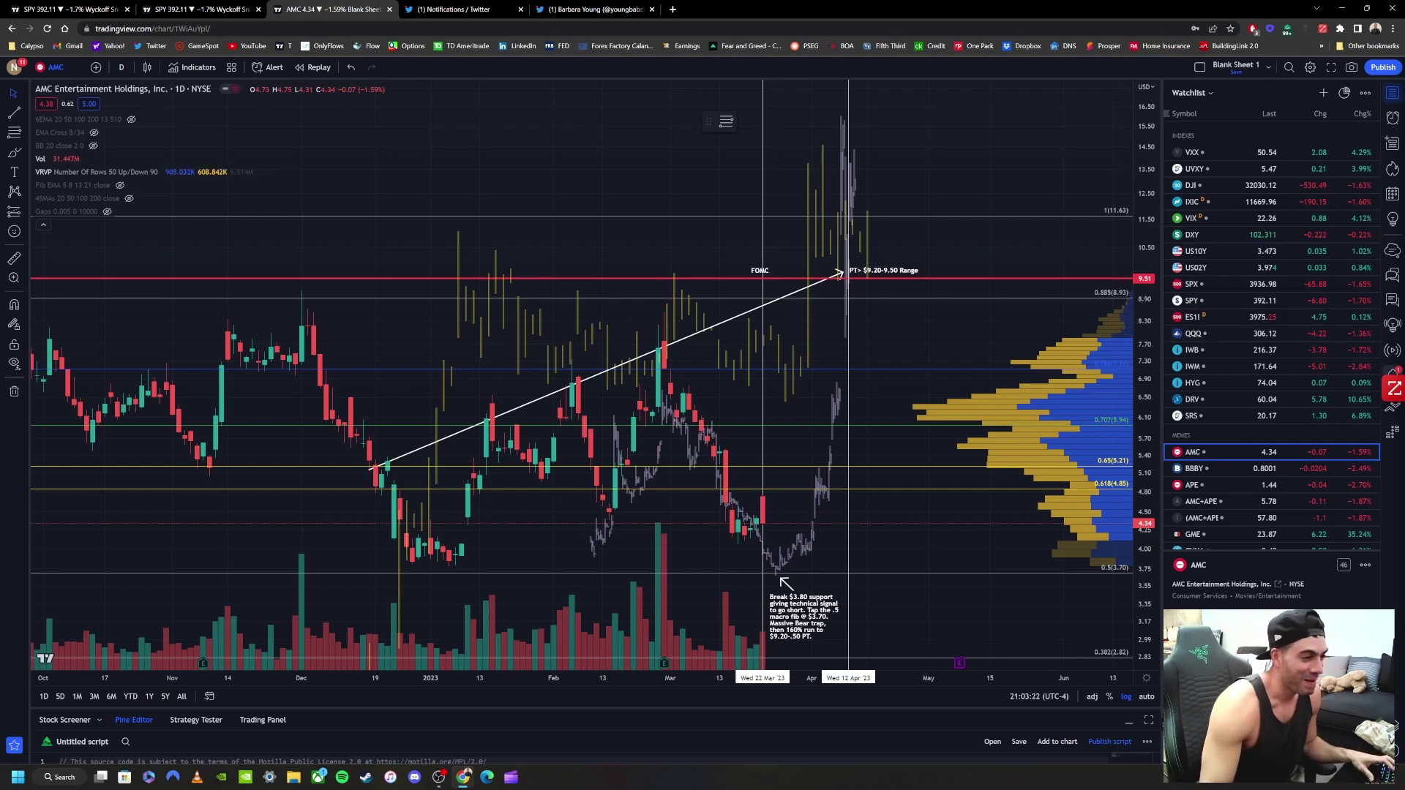
Zoom out, pan and compress the price scale until the 2021 rally is centred in view
left_click_drag(1023, 246, 1032, 211)
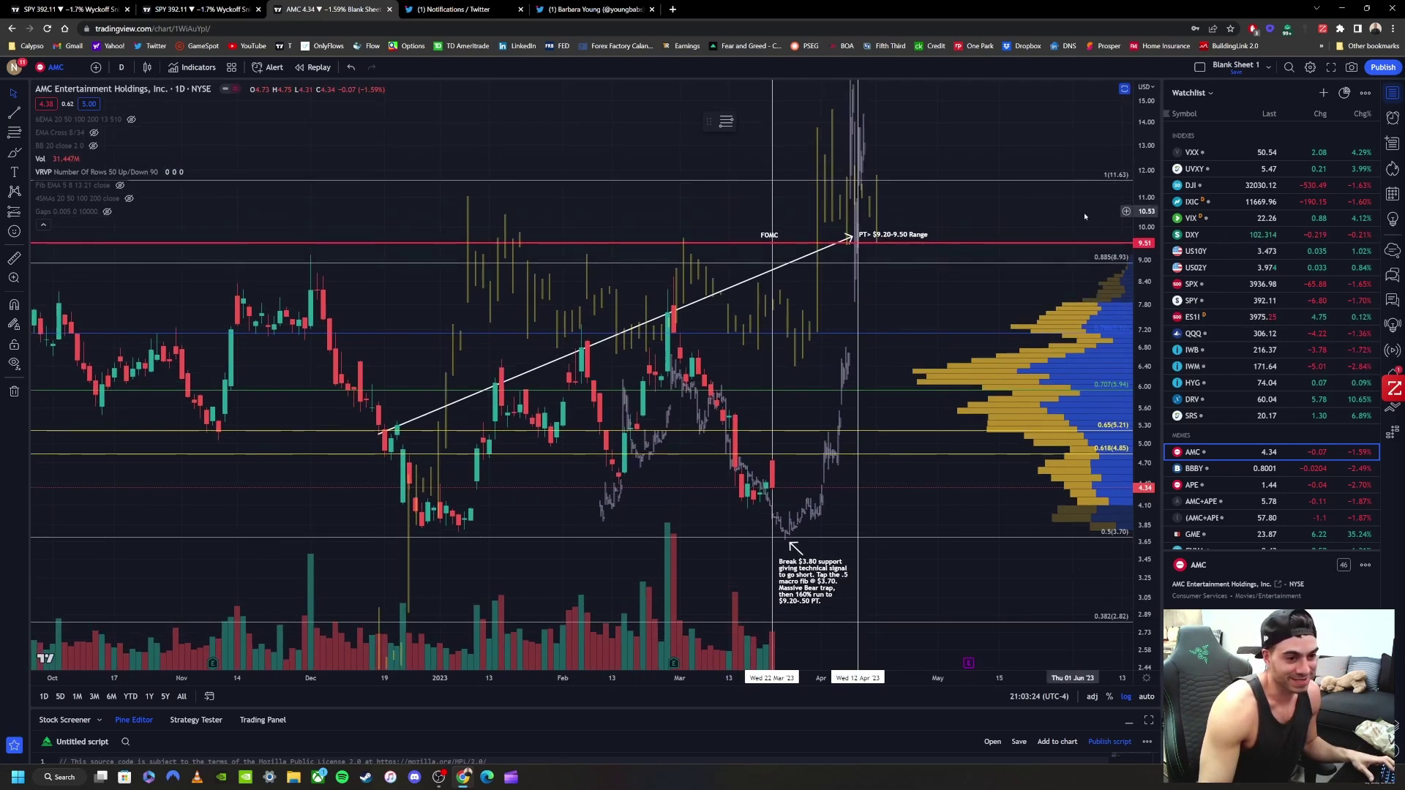
scroll(756, 369, "down", 10)
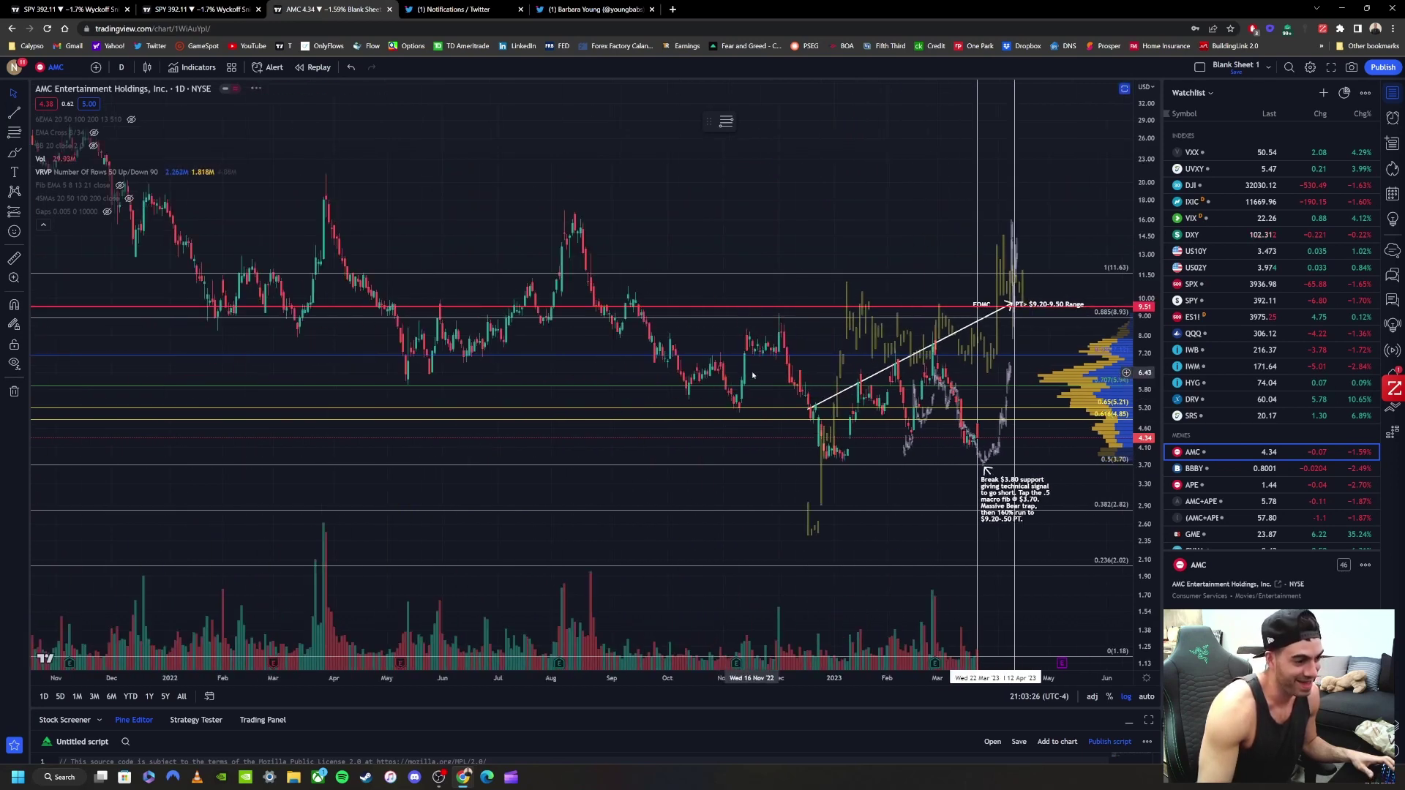
left_click_drag(1093, 246, 911, 322)
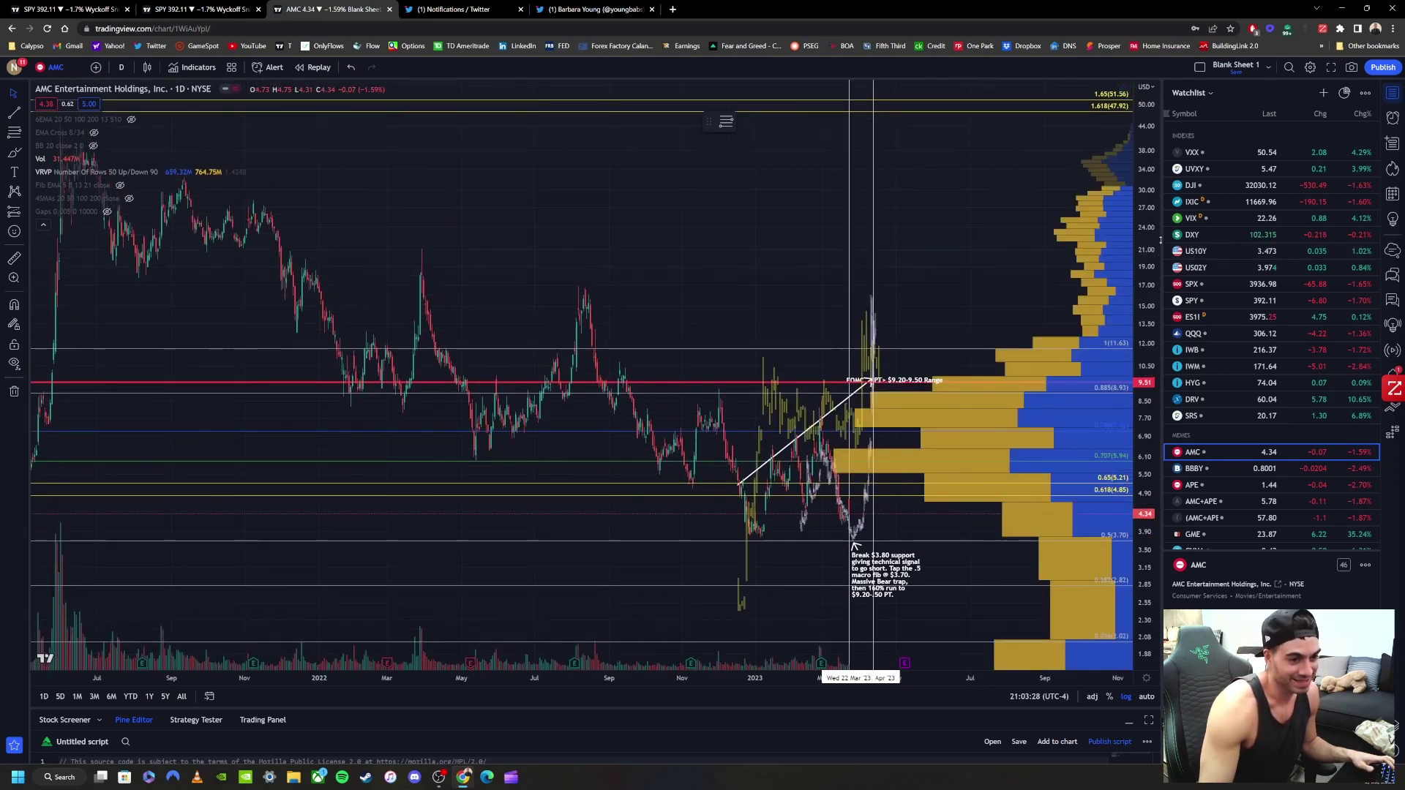
left_click_drag(1148, 322, 1147, 455)
left_click_drag(705, 356, 1035, 357)
left_click_drag(856, 267, 897, 229)
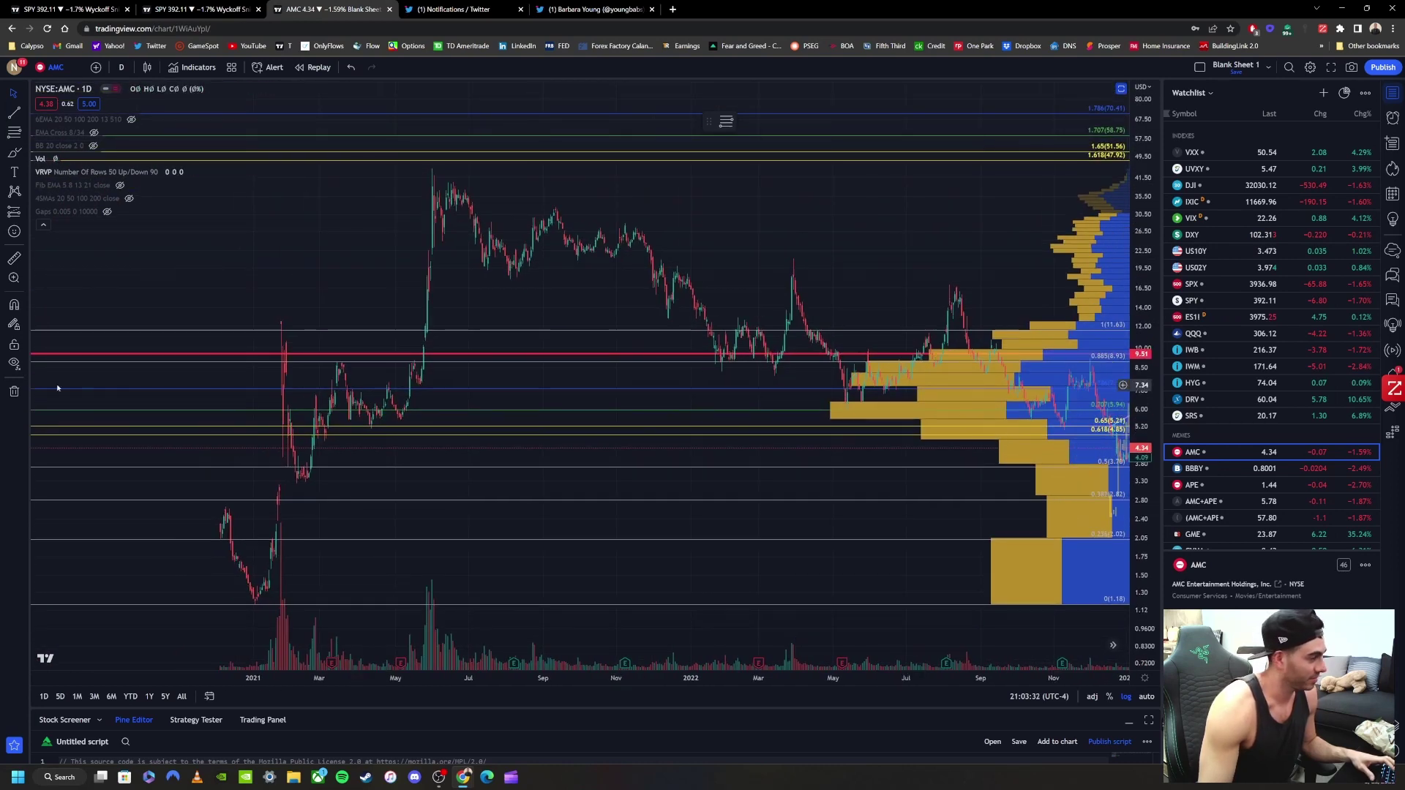
Remove all 11 drawings from the AMC chart with the trash tool
left_click(28, 387)
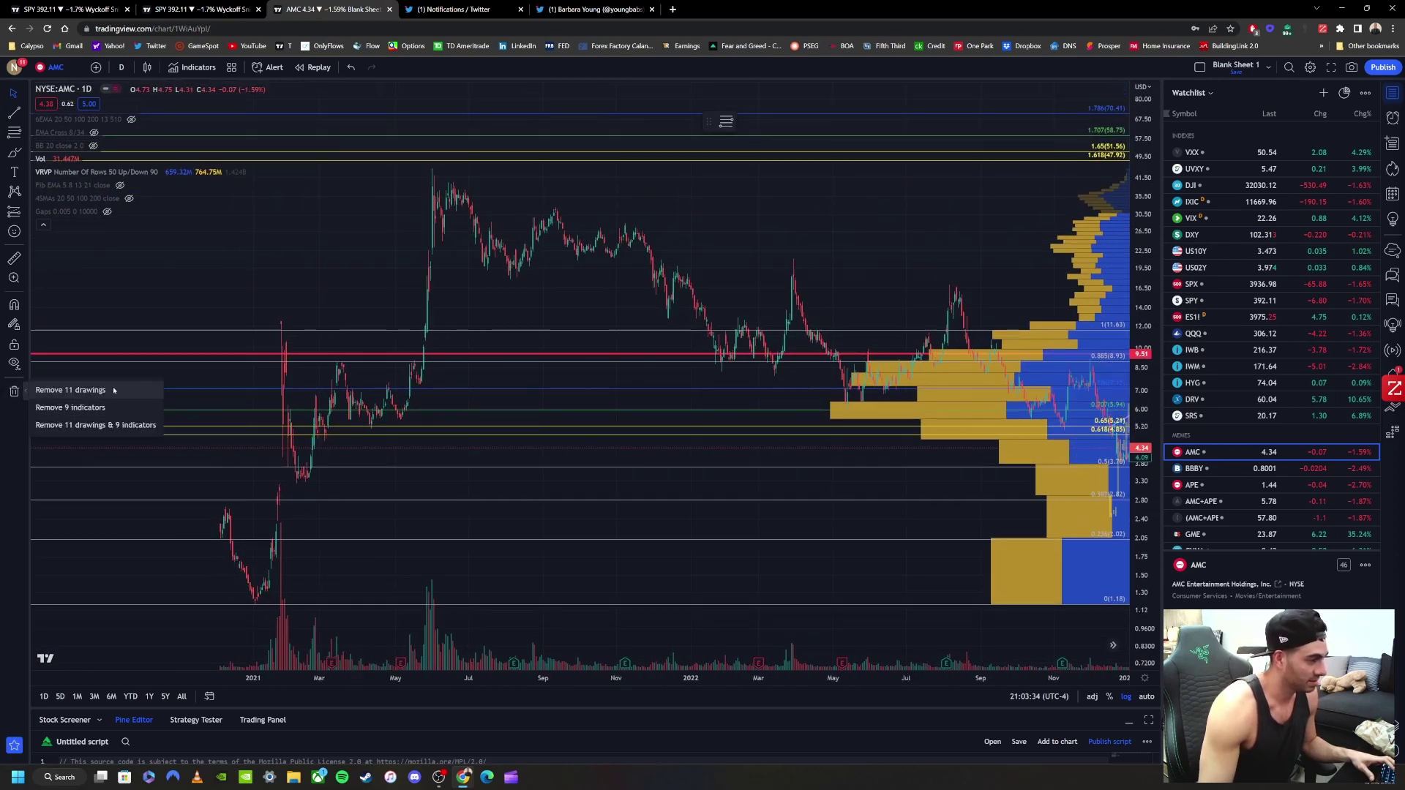
left_click(73, 387)
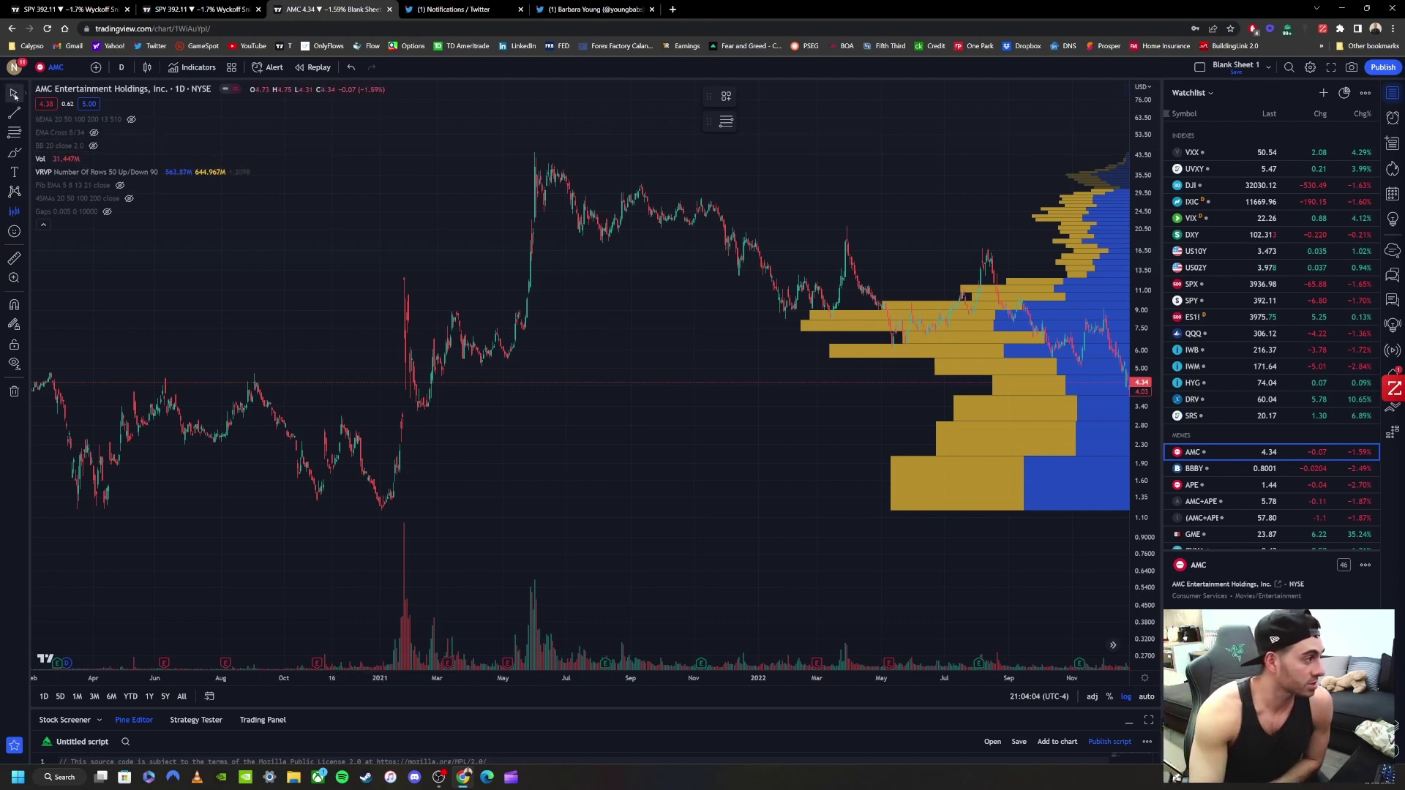
Pan the chart so mid-2020 through 2021 is on screen
left_click_drag(702, 317, 336, 336)
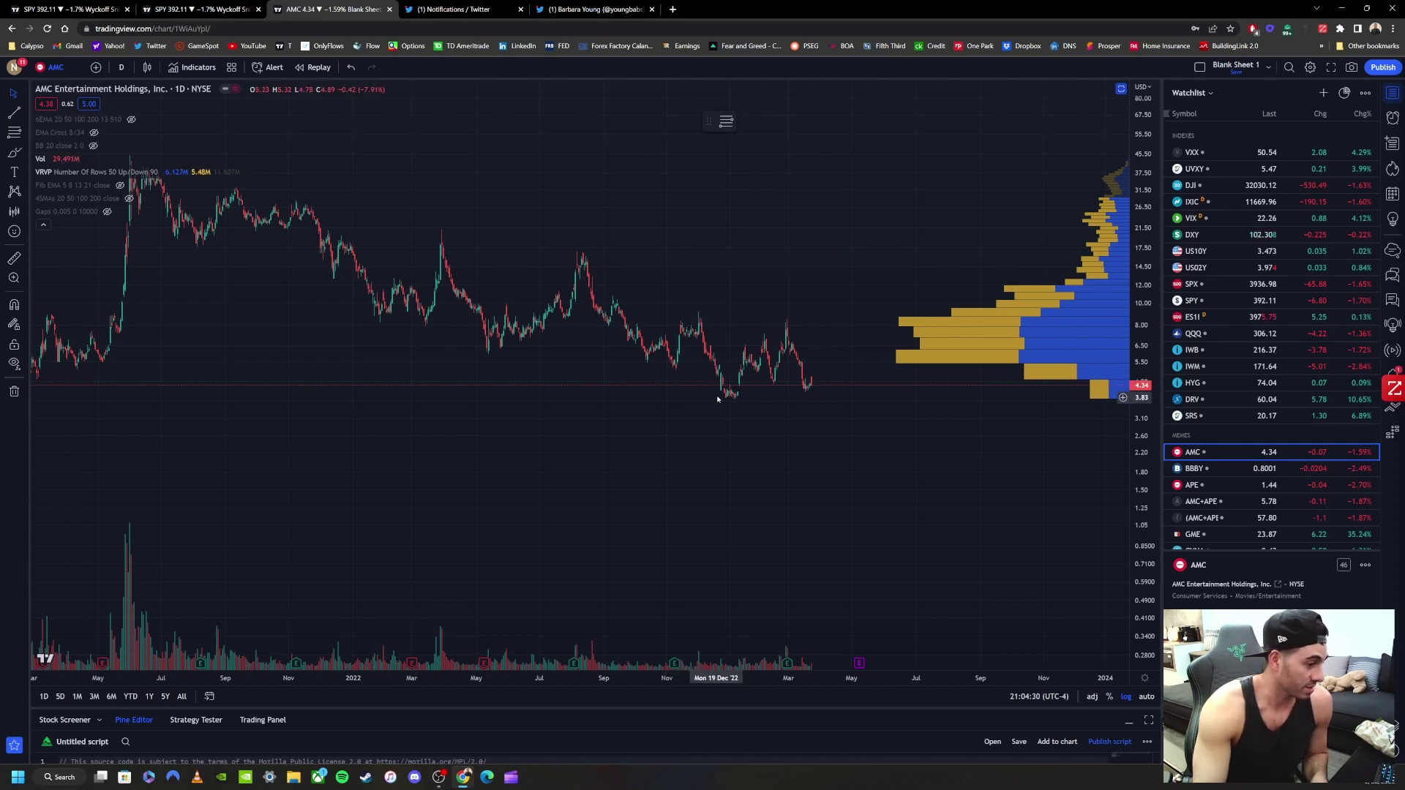
left_click_drag(722, 298, 731, 276)
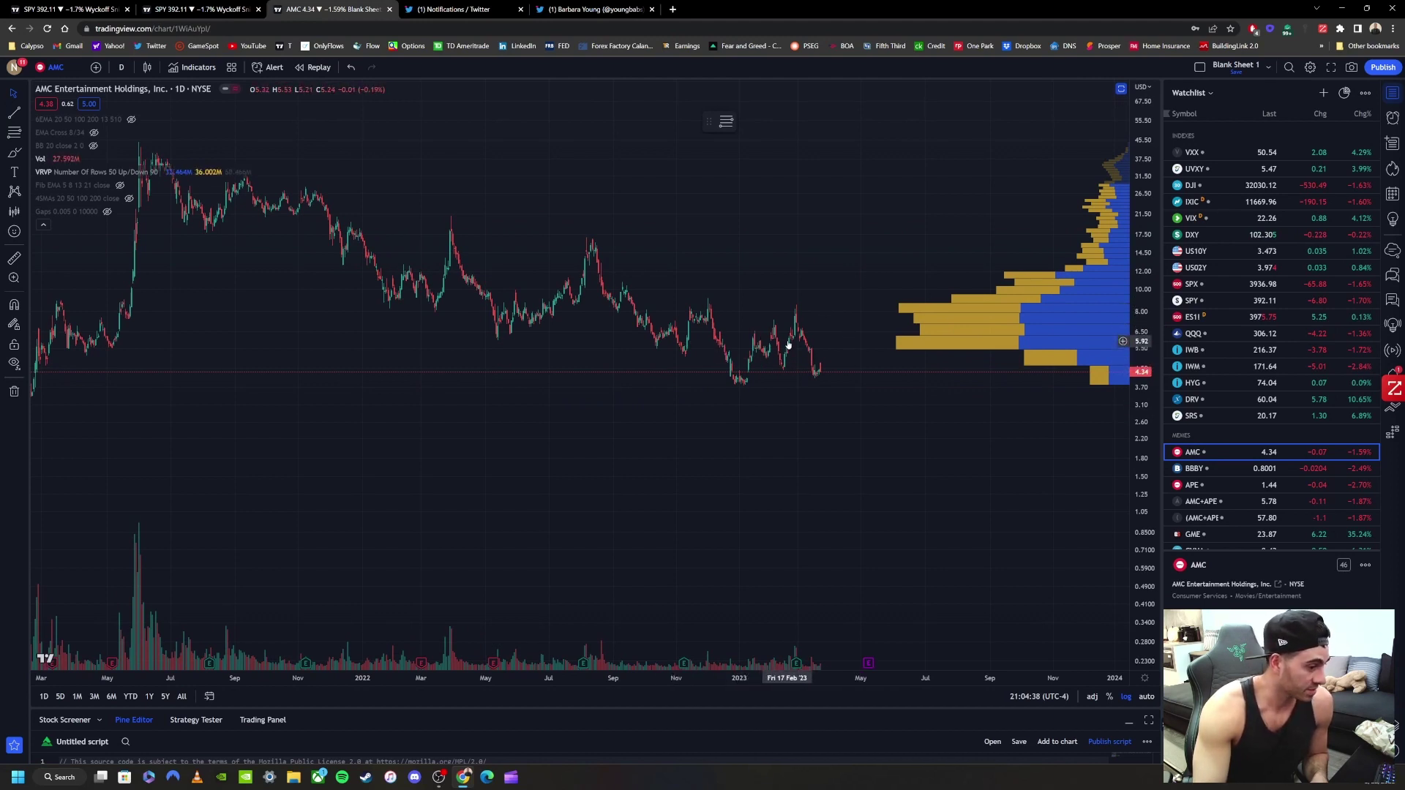
left_click_drag(750, 270, 976, 257)
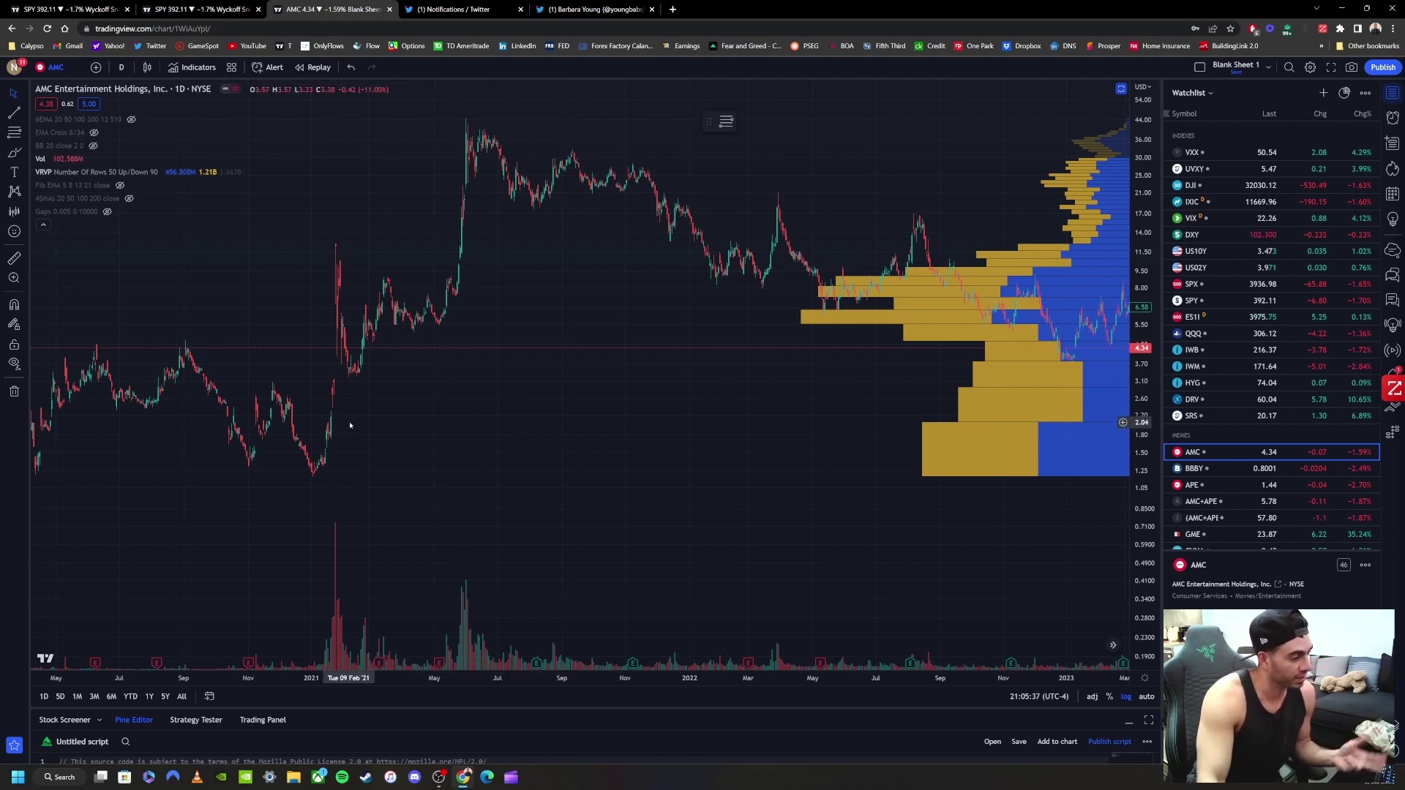
Draw a red brush line over the early-2021 rally and delete the stray extra stroke
left_click(14, 153)
mouse_move(256, 459)
left_mouse_down()
mouse_move(269, 406)
mouse_move(289, 395)
mouse_move(324, 420)
mouse_move(343, 217)
left_mouse_up()
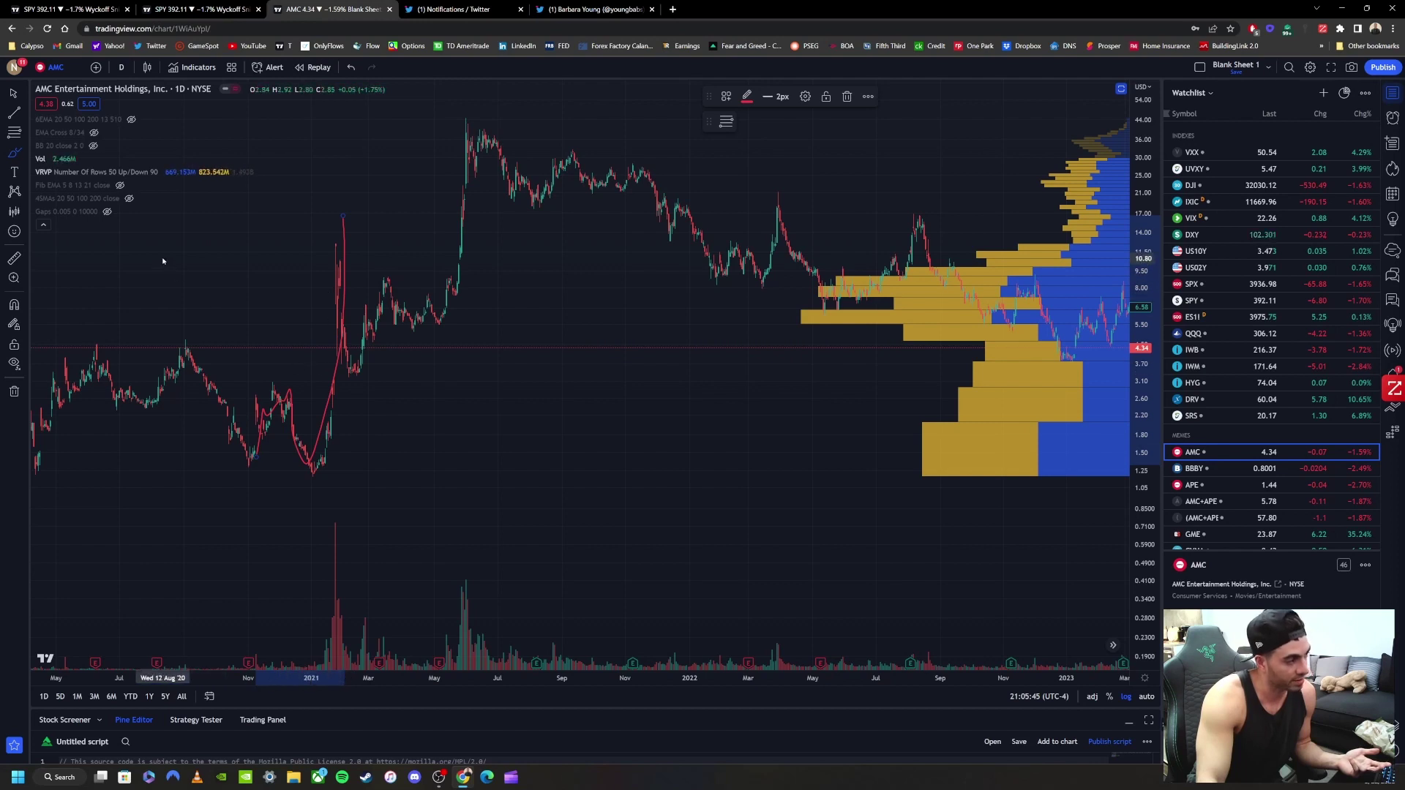
left_click_drag(565, 481, 666, 243)
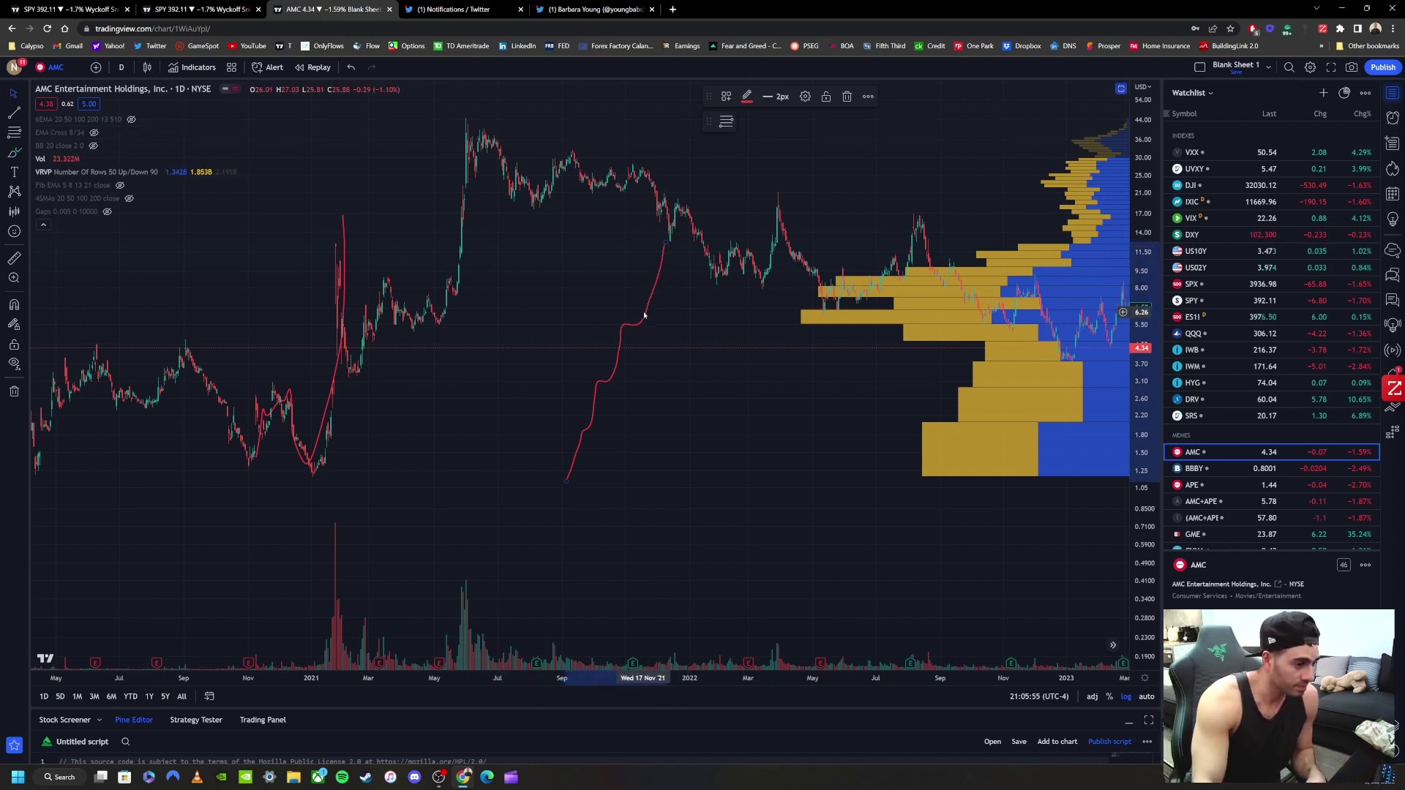
left_click_drag(646, 318, 521, 411)
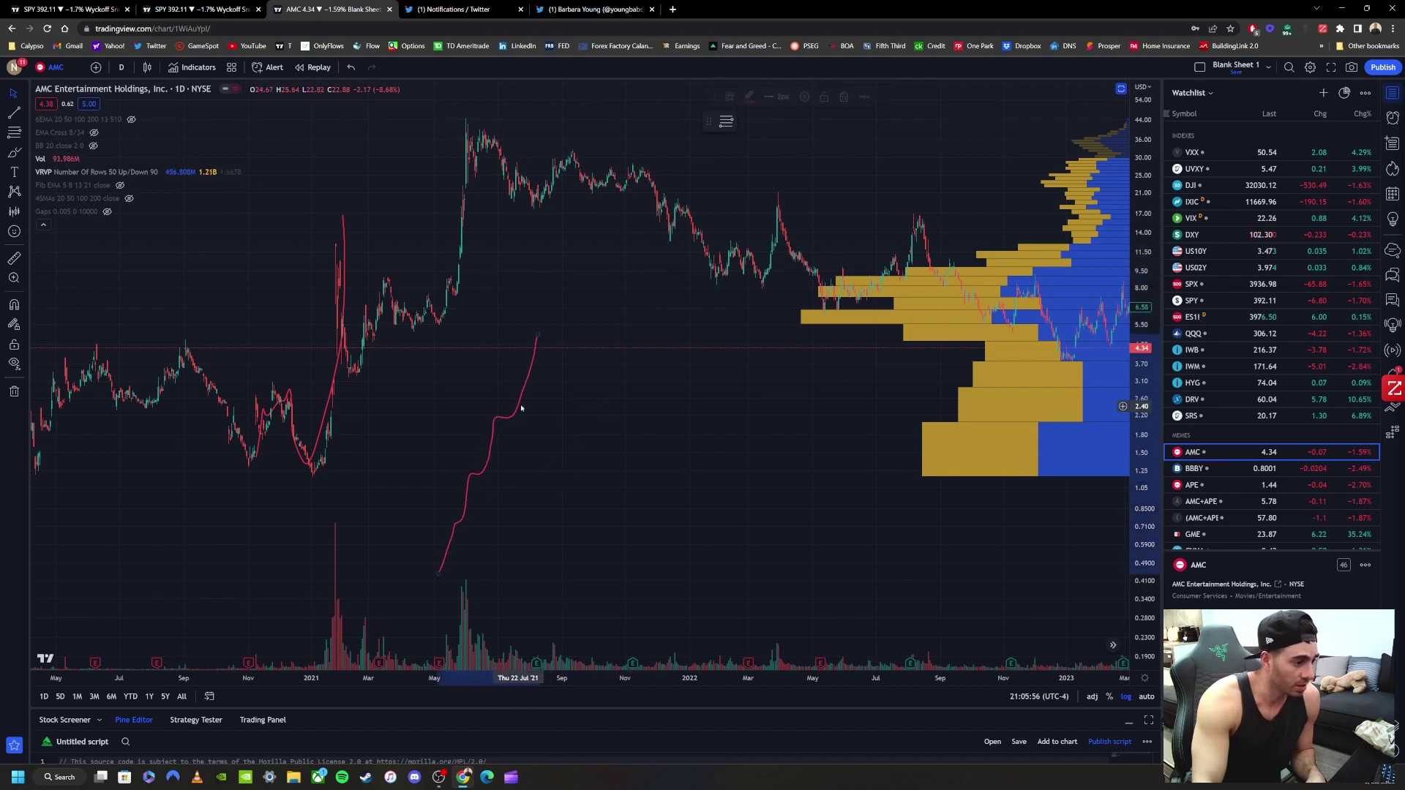
left_click(847, 96)
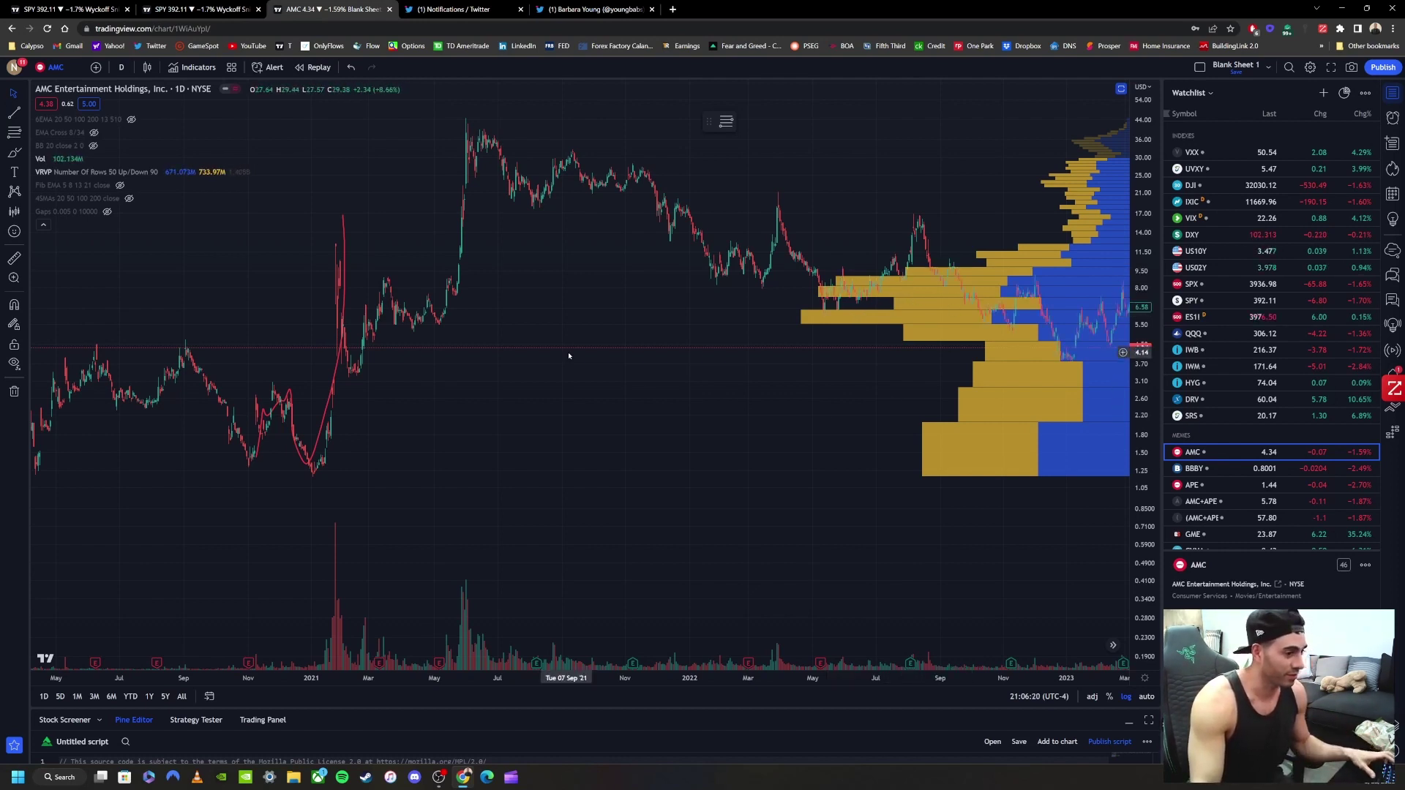
left_click(346, 241)
Delete the selected red brush tracing and recentre the chart with a compressed price scale
key("Delete")
left_click_drag(617, 458, 595, 472)
scroll(747, 462, "down", 5)
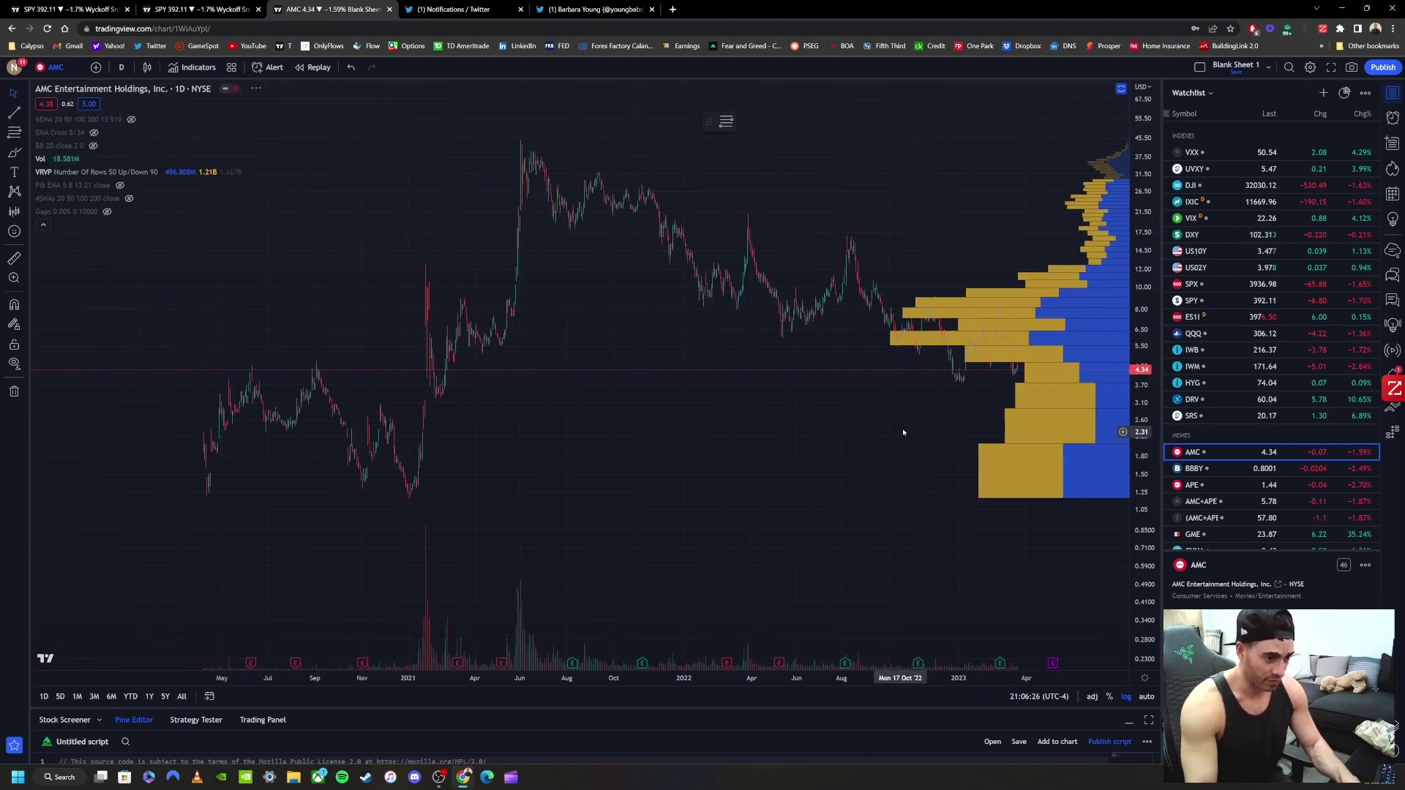
left_click_drag(782, 511, 796, 505)
left_click_drag(1145, 402, 1145, 481)
left_click_drag(763, 465, 799, 469)
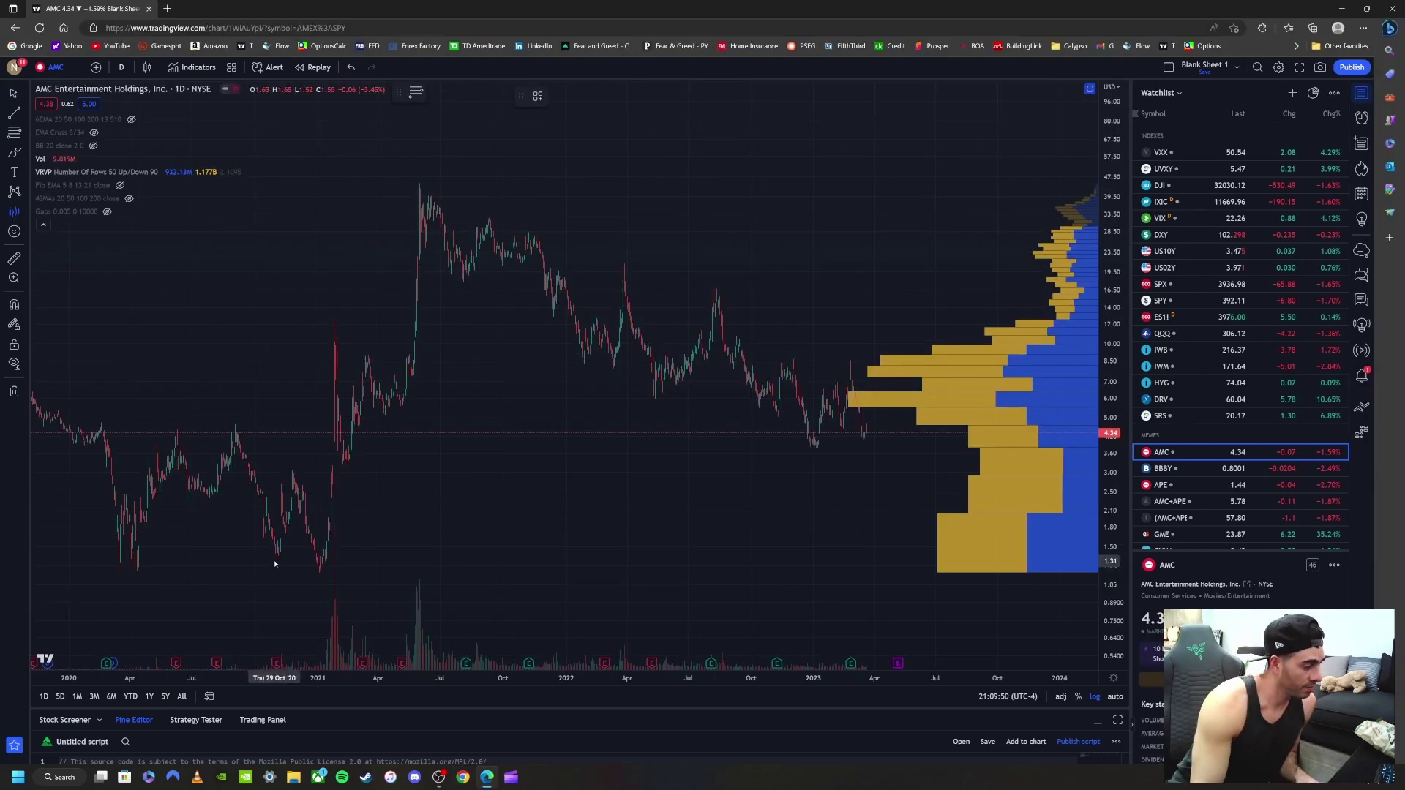
Copy the Oct 29 '20 to Jan 29 '21 bars and place the pattern on the latest lows
left_click(275, 563)
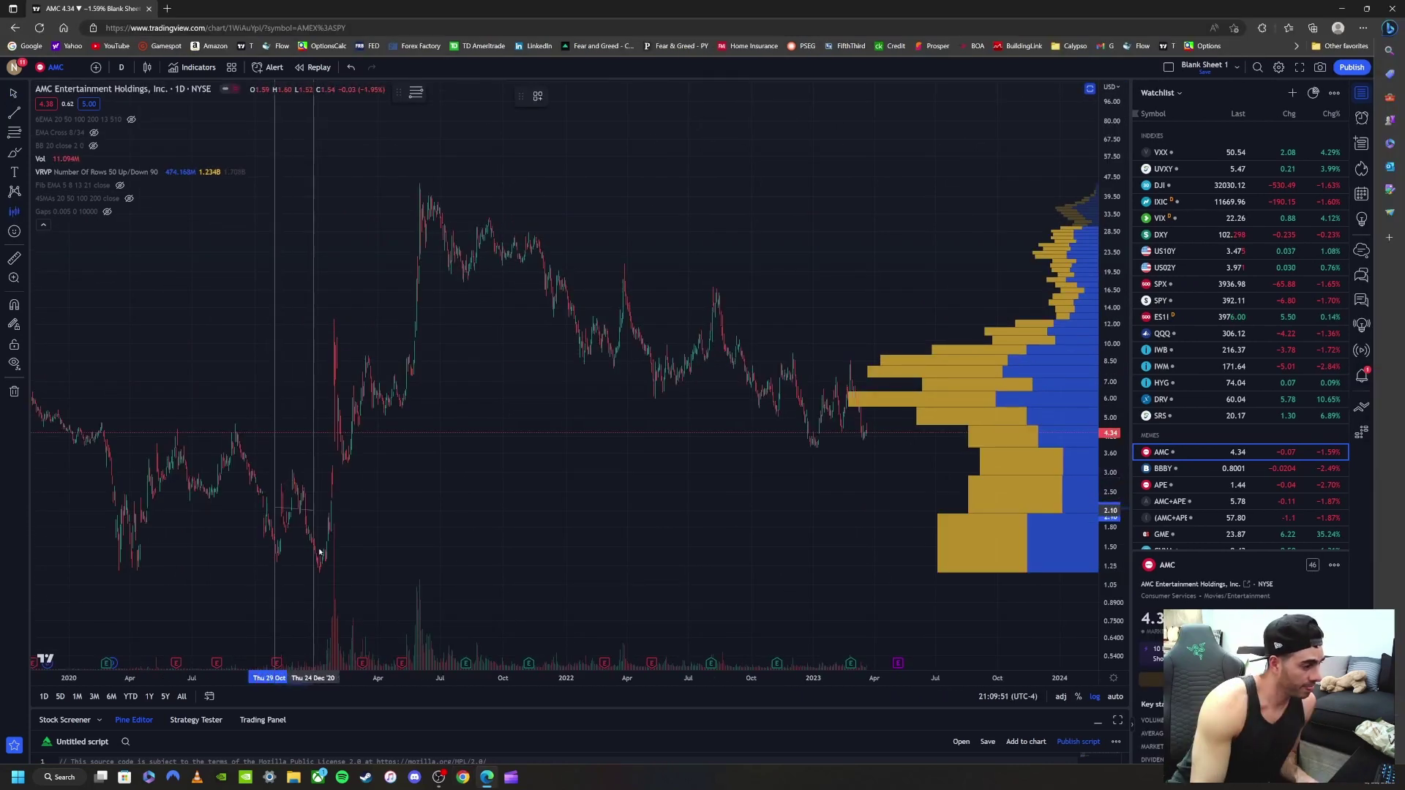
left_click(335, 541)
left_click_drag(337, 388, 874, 264)
mouse_move(954, 222)
left_mouse_down()
mouse_move(758, 237)
mouse_move(862, 204)
left_mouse_up()
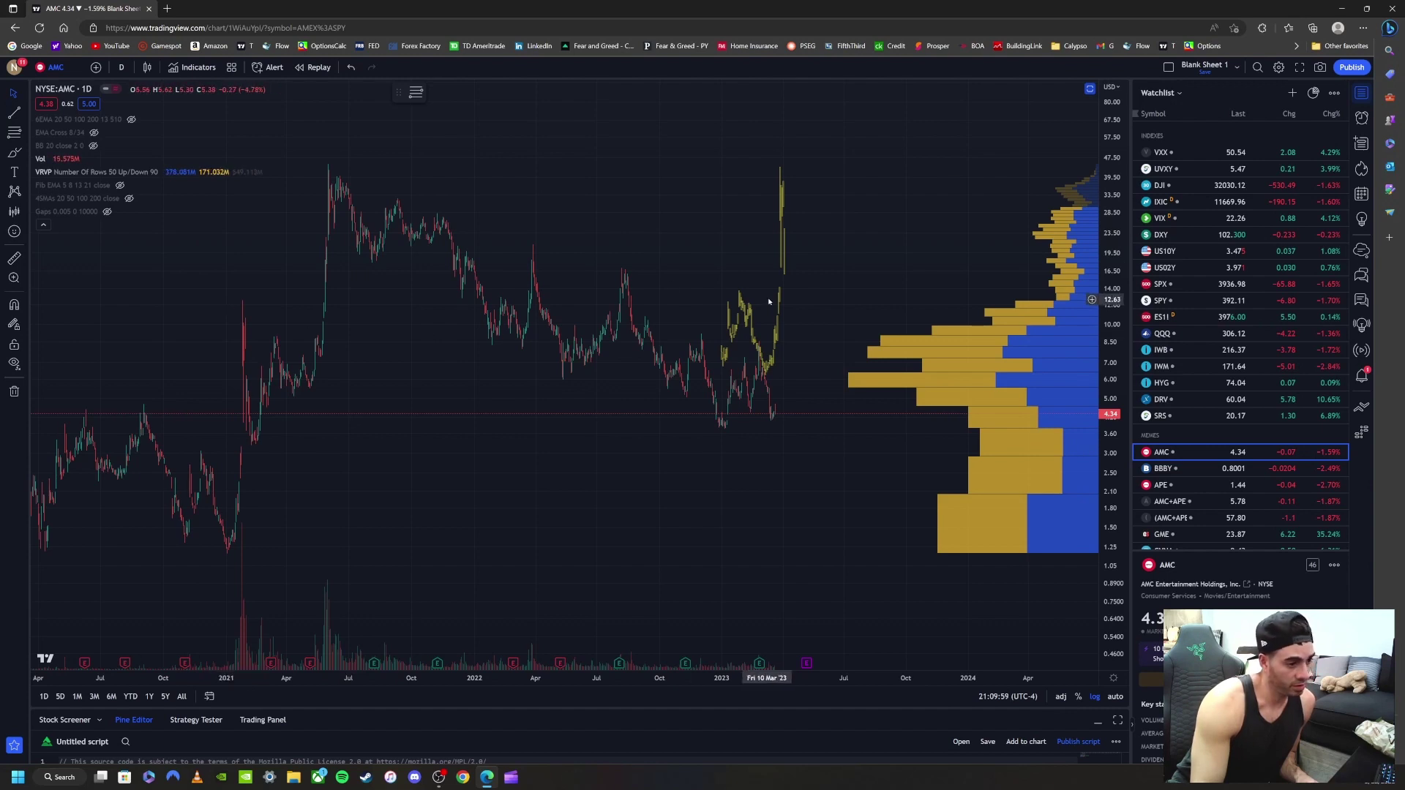
left_click_drag(775, 278, 736, 297)
left_click_drag(796, 347, 745, 357)
mouse_move(695, 265)
left_mouse_down()
mouse_move(714, 372)
mouse_move(700, 423)
mouse_move(684, 422)
left_mouse_up()
Stretch the price scale, then shift the yellow pattern and raise its end point
scroll(730, 444, "up", 7)
left_click_drag(398, 371, 777, 323)
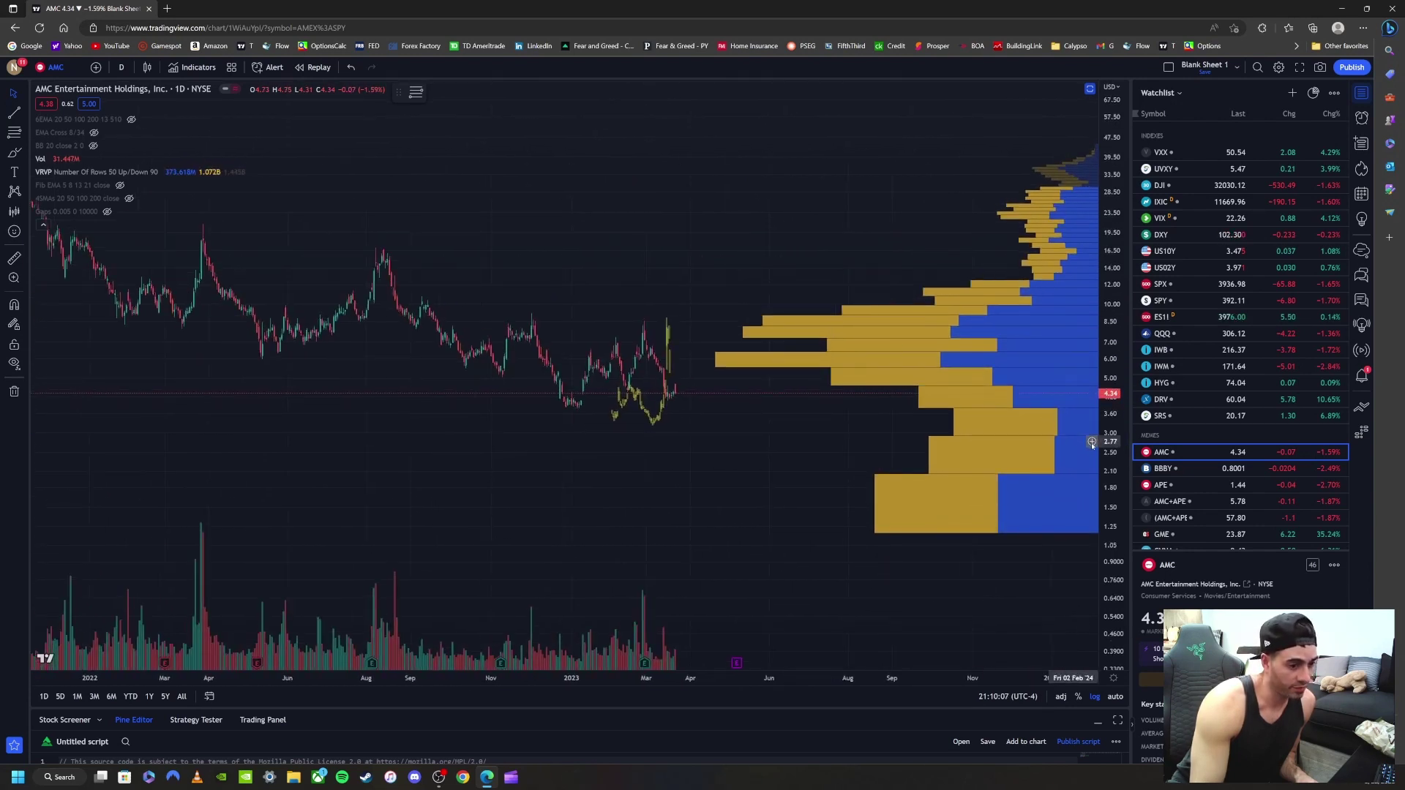
left_click_drag(1107, 434, 1107, 288)
scroll(690, 339, "up", 4)
left_click_drag(490, 274, 475, 357)
left_click_drag(1108, 417, 1109, 282)
left_click_drag(534, 387, 536, 214)
mouse_move(417, 398)
left_mouse_down()
mouse_move(467, 333)
mouse_move(471, 357)
left_mouse_up()
left_click_drag(485, 286, 495, 278)
left_click_drag(479, 367, 479, 371)
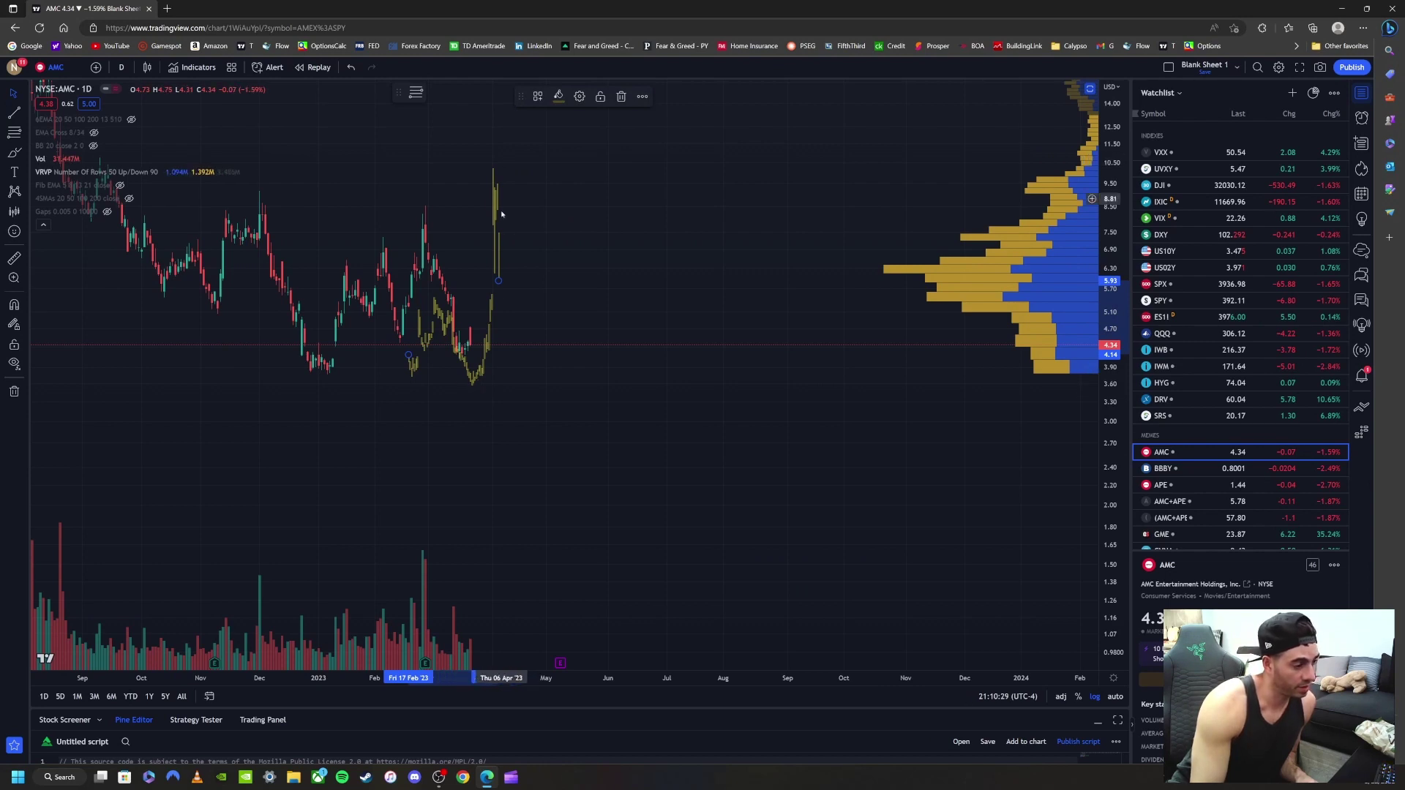
Drag the yellow pattern's start back to March 2022 and compress the price scale
mouse_move(674, 242)
left_mouse_down()
mouse_move(819, 300)
mouse_move(834, 326)
left_mouse_up()
scroll(880, 314, "down", 1)
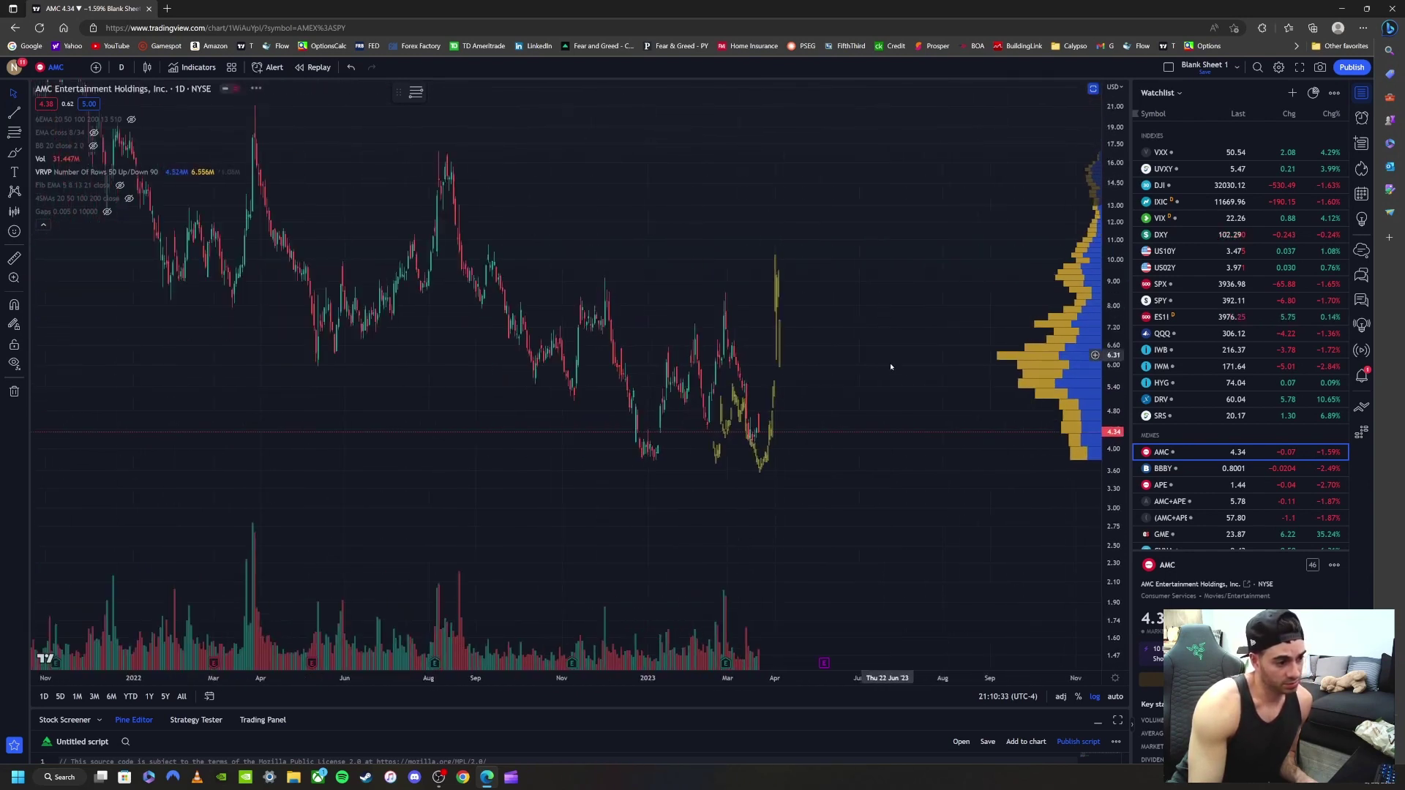
left_click(741, 412)
mouse_move(713, 441)
left_mouse_down()
mouse_move(636, 431)
mouse_move(218, 512)
mouse_move(164, 565)
left_mouse_up()
left_click_drag(831, 486, 781, 448)
left_click_drag(1103, 262, 1153, 468)
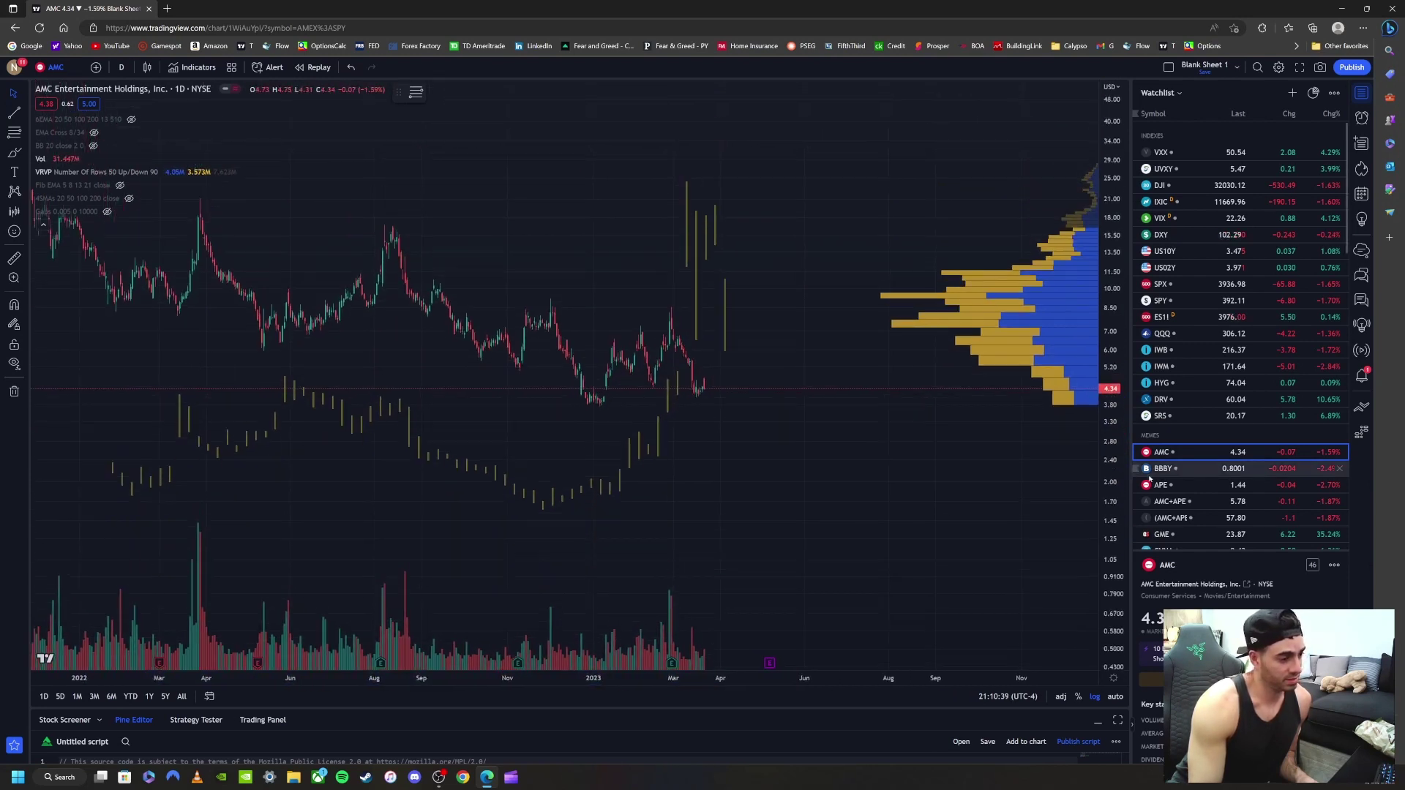
scroll(854, 414, "down", 5)
mouse_move(830, 445)
left_mouse_down()
mouse_move(940, 372)
mouse_move(900, 363)
mouse_move(916, 363)
mouse_move(795, 266)
mouse_move(994, 228)
mouse_move(941, 299)
mouse_move(900, 204)
mouse_move(890, 228)
mouse_move(845, 214)
mouse_move(868, 213)
mouse_move(857, 314)
left_mouse_up()
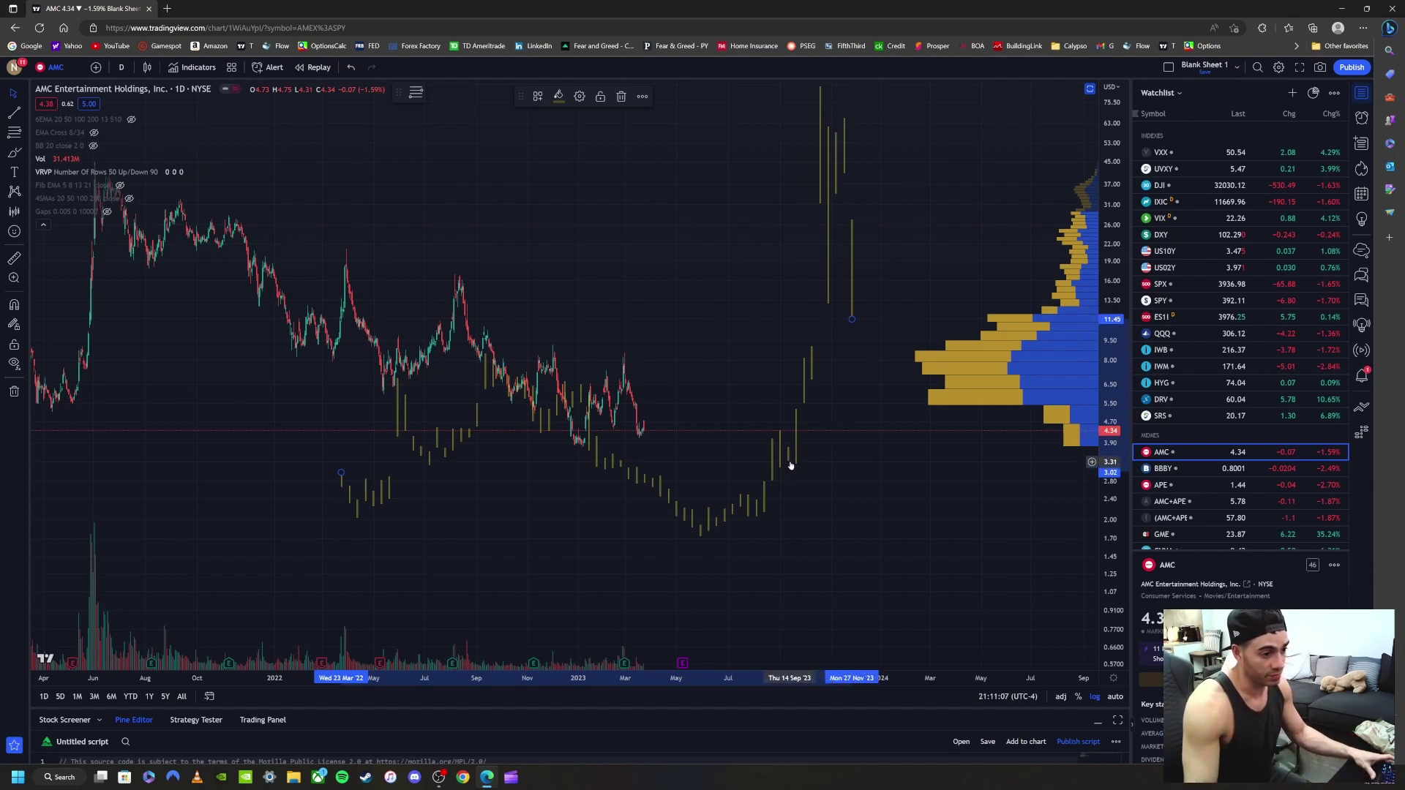
Reposition the yellow pattern to begin around 13 Jun '22 near mid-2022 prices
left_click_drag(797, 457, 773, 452)
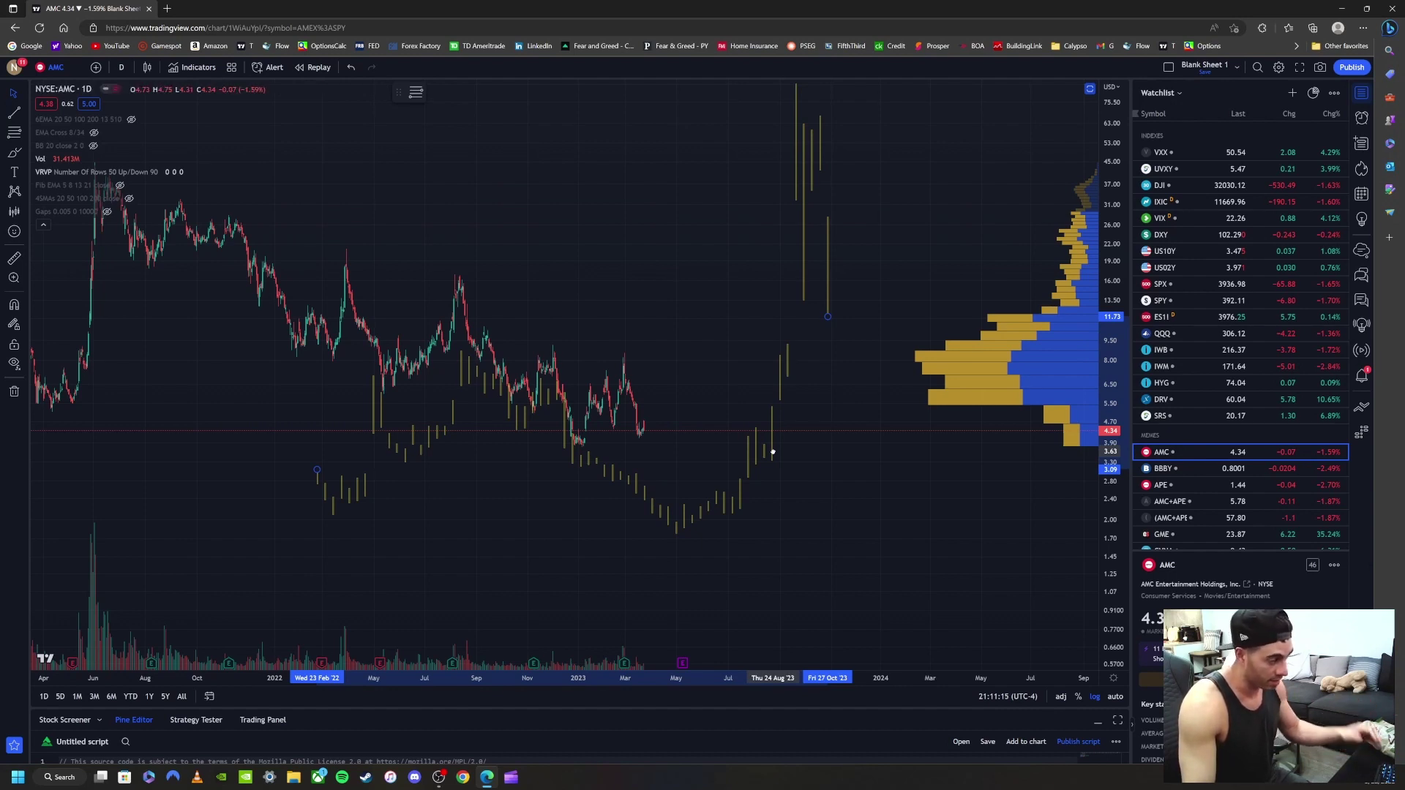
mouse_move(772, 452)
left_mouse_down()
mouse_move(797, 417)
mouse_move(752, 376)
mouse_move(839, 427)
left_mouse_up()
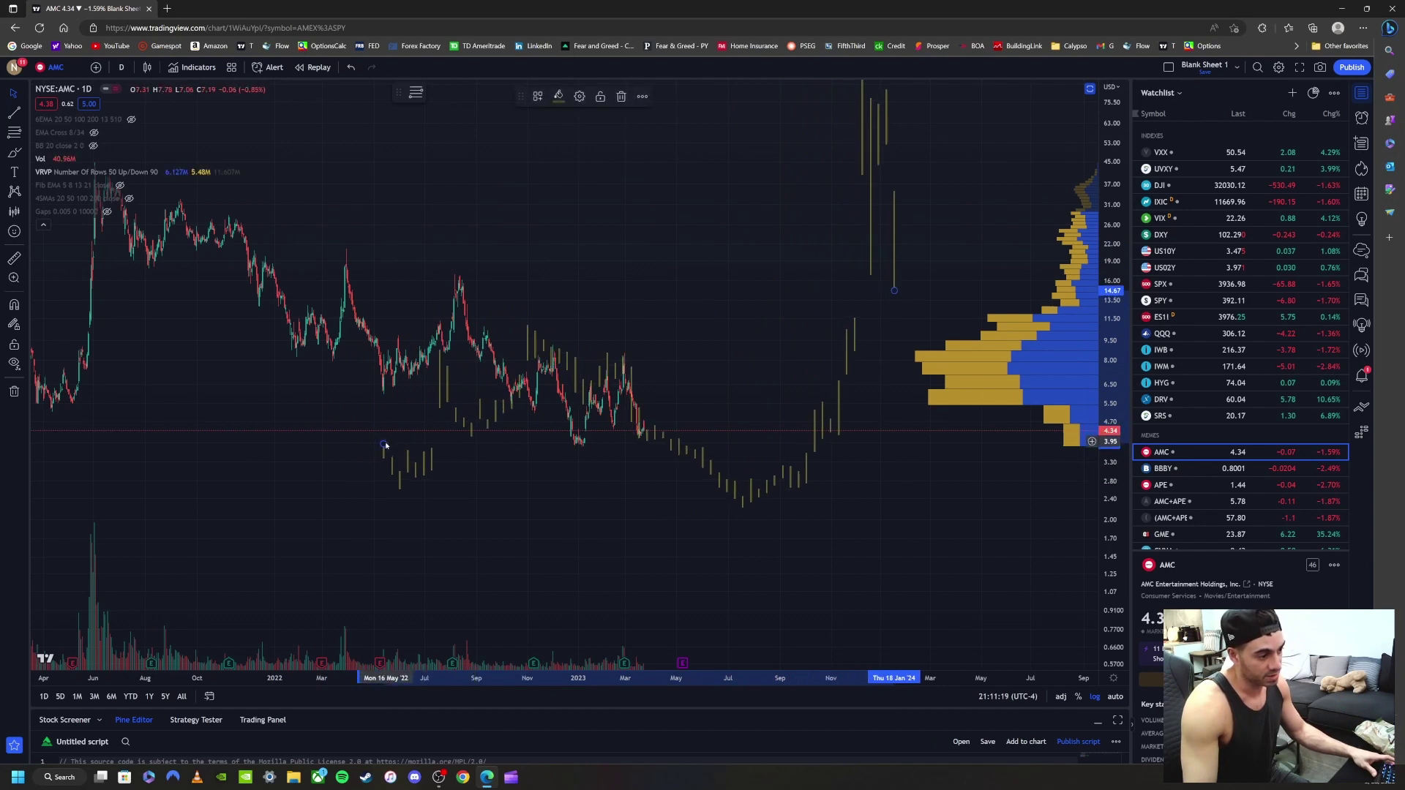
mouse_move(392, 433)
left_mouse_down()
mouse_move(409, 448)
mouse_move(482, 423)
left_mouse_up()
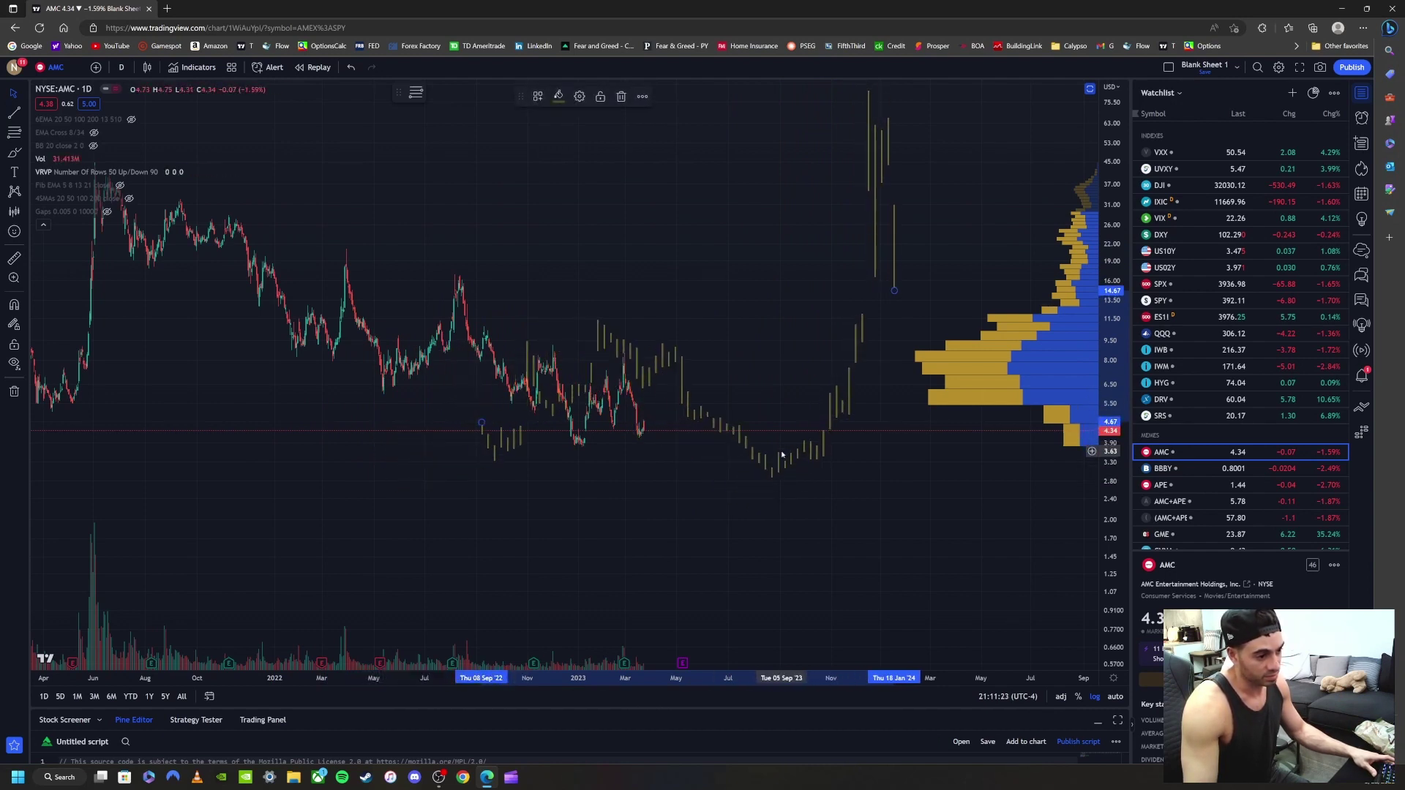
mouse_move(782, 466)
left_mouse_down()
mouse_move(721, 460)
mouse_move(729, 479)
left_mouse_up()
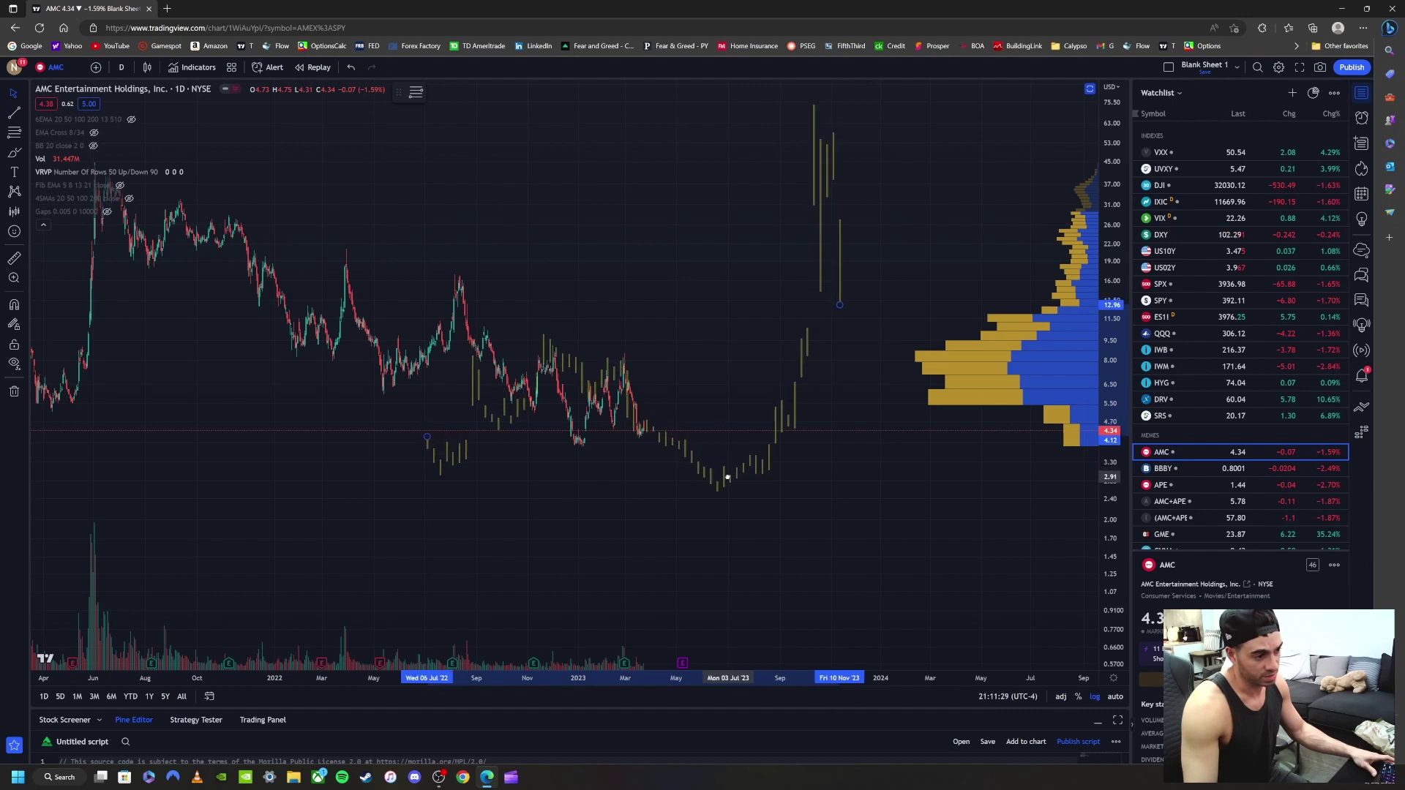
left_click(13, 153)
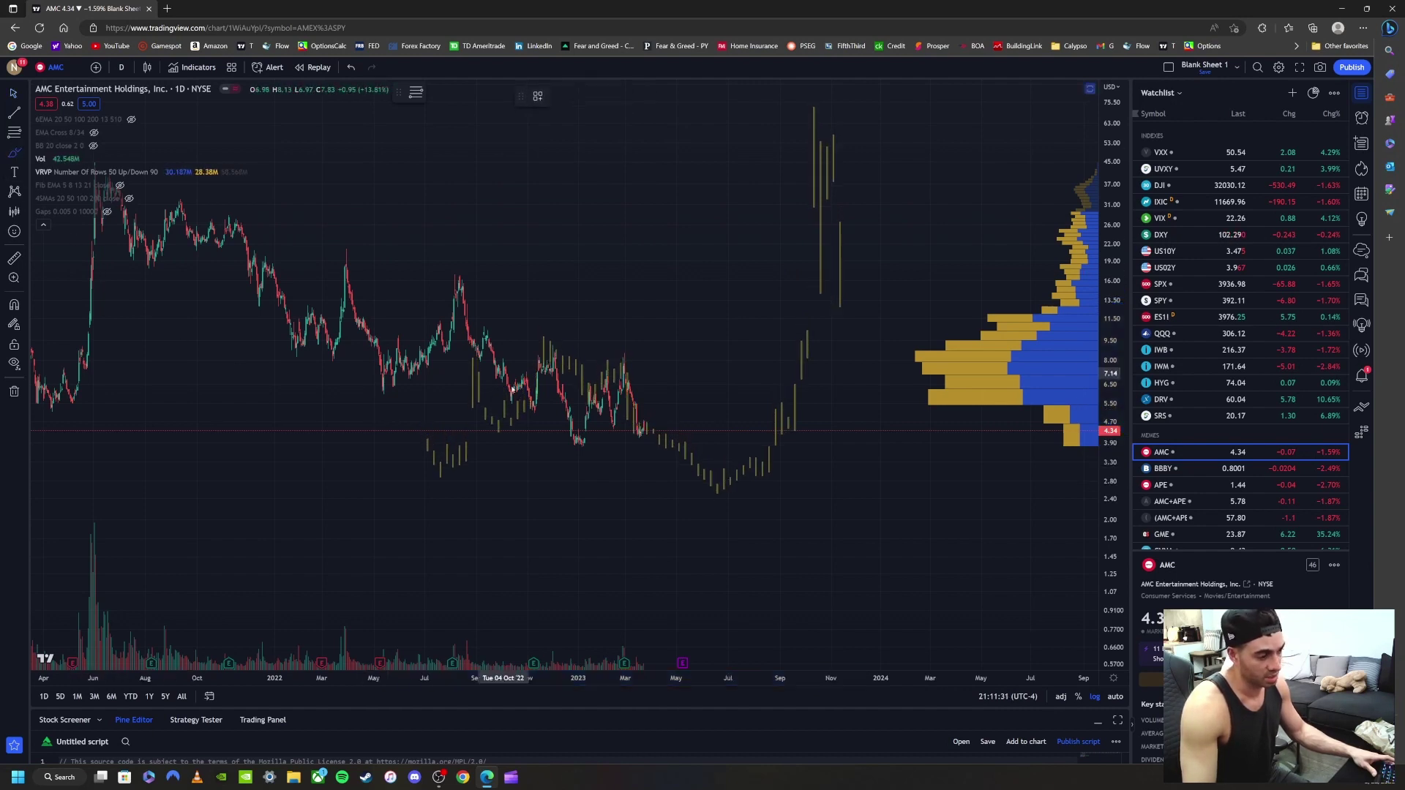
Draw a red brush line along the yellow projection from its start to the late-2023 spike
mouse_move(448, 447)
left_mouse_down()
mouse_move(484, 353)
mouse_move(521, 406)
mouse_move(545, 350)
mouse_move(569, 422)
mouse_move(609, 361)
mouse_move(641, 422)
mouse_move(718, 492)
mouse_move(777, 432)
mouse_move(823, 294)
mouse_move(819, 140)
mouse_move(830, 199)
left_mouse_up()
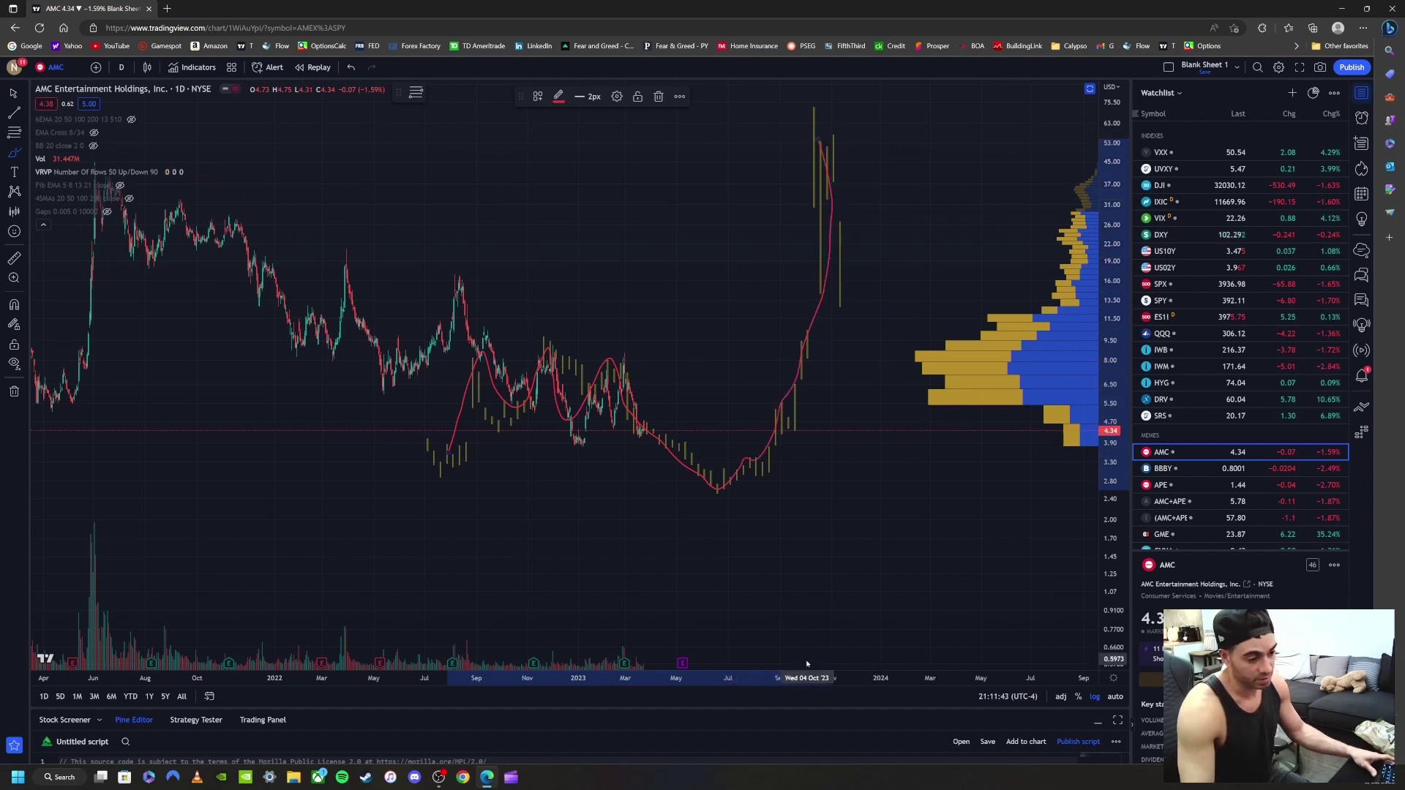